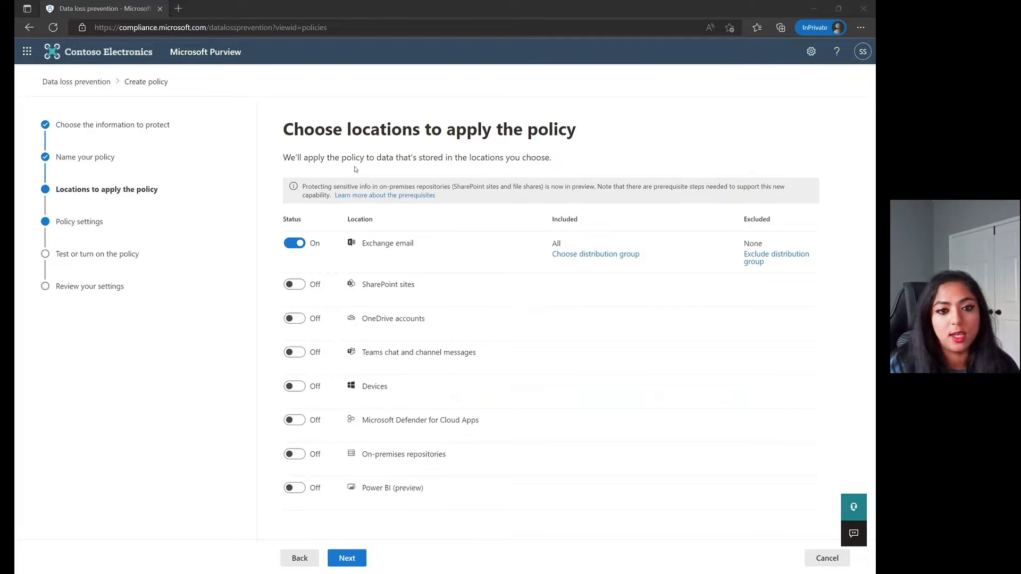
# Switch the policy location from Exchange email to SharePoint sites and continue to advanced DLP rules.
pyautogui.click(296, 244)
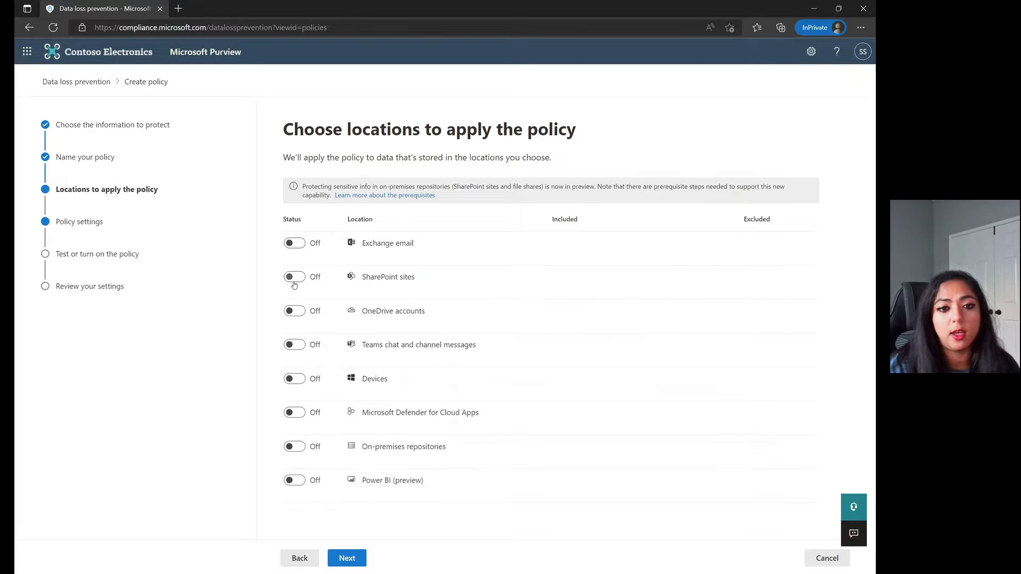
pyautogui.click(295, 278)
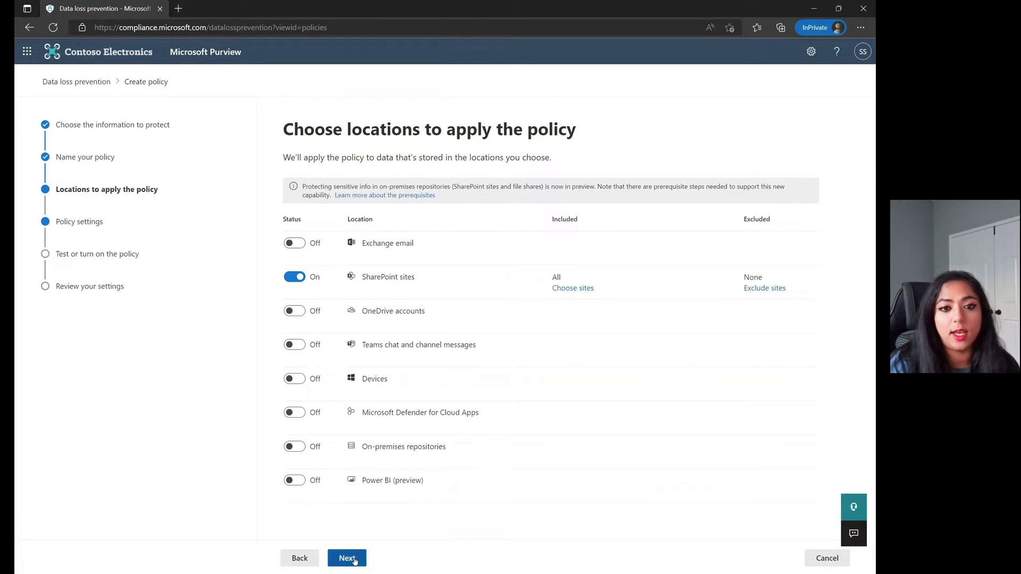
pyautogui.click(354, 559)
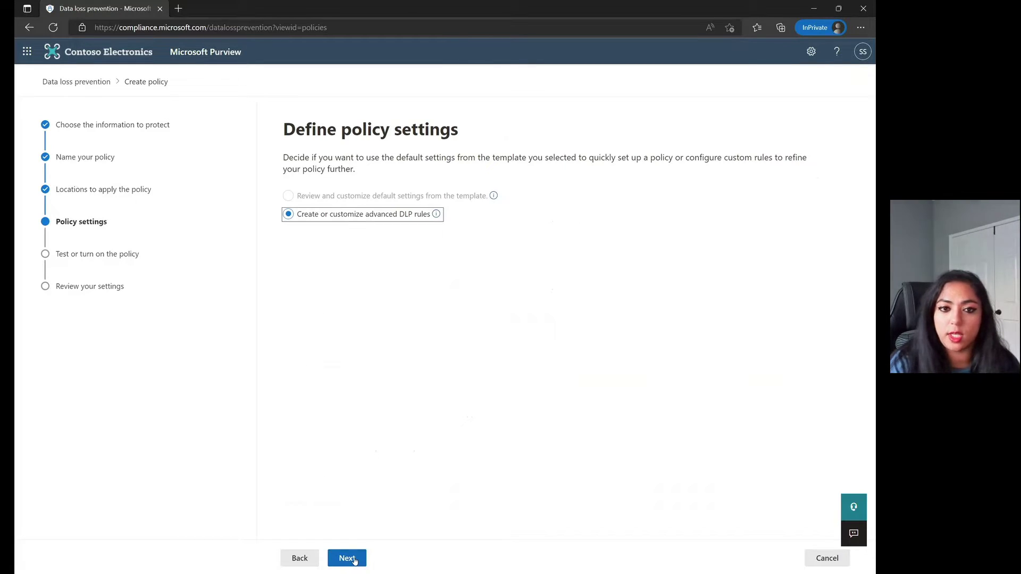
pyautogui.click(353, 559)
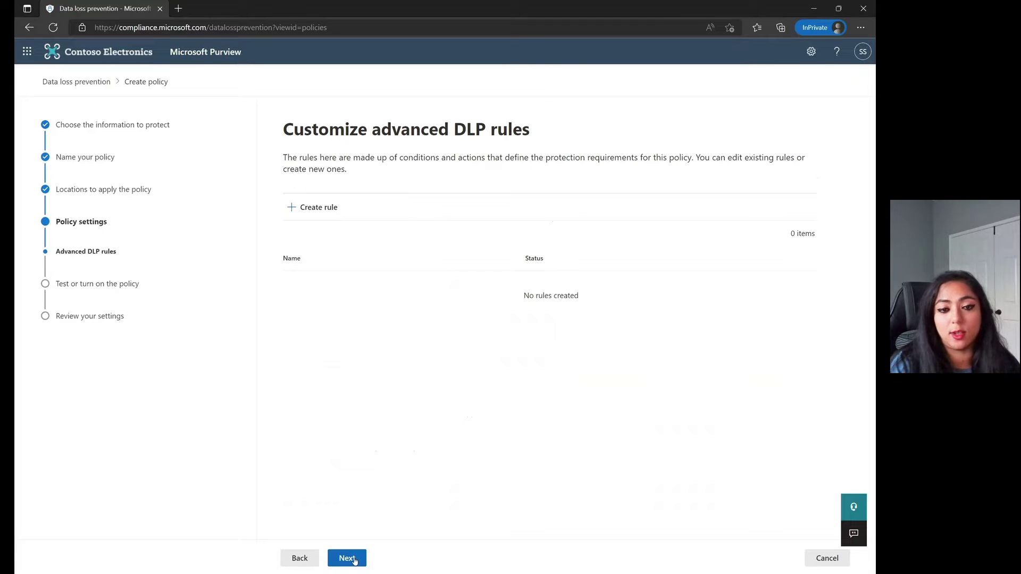
# Create a new rule, enter a rule name, and bring up the condition types list.
pyautogui.click(318, 209)
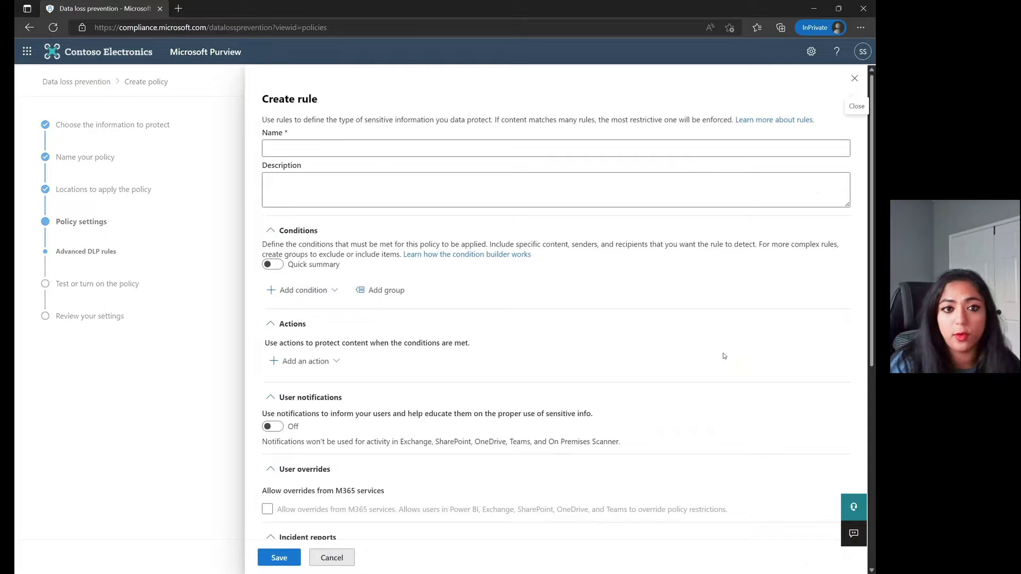
pyautogui.click(471, 154)
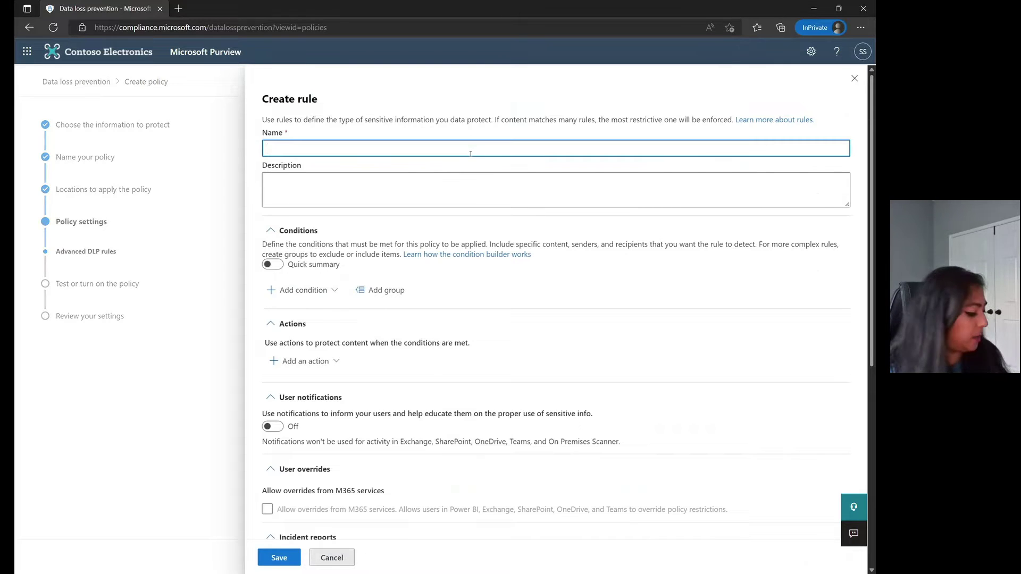
pyautogui.write('Sarahzin')
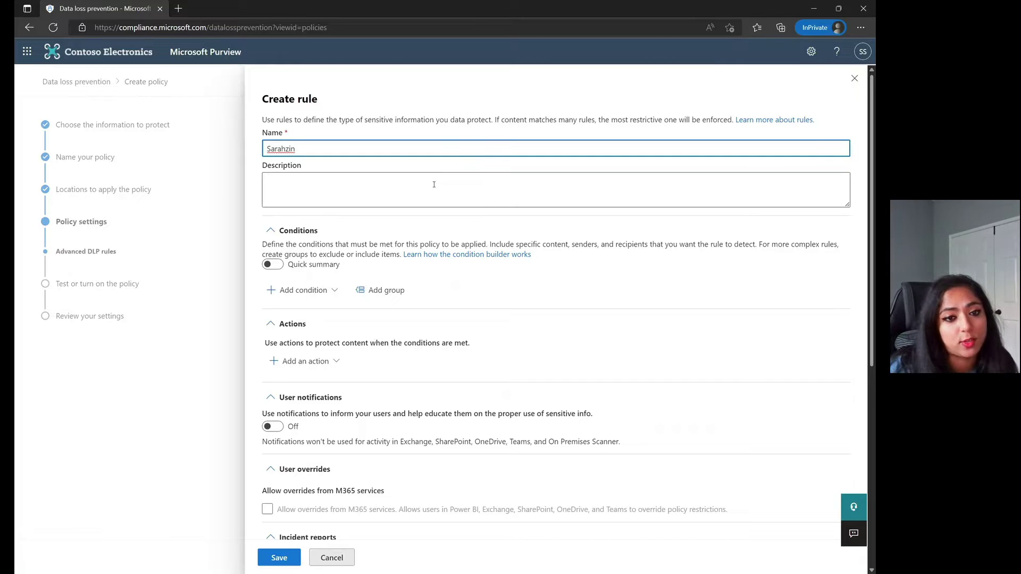
pyautogui.click(322, 293)
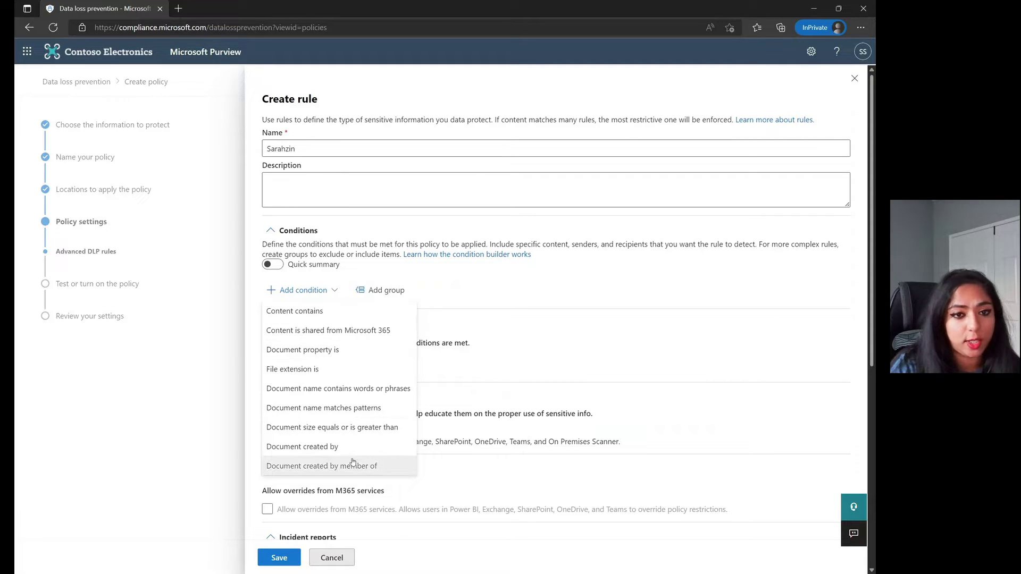
# Add a Content contains condition requiring the Personal sensitivity label.
pyautogui.click(360, 314)
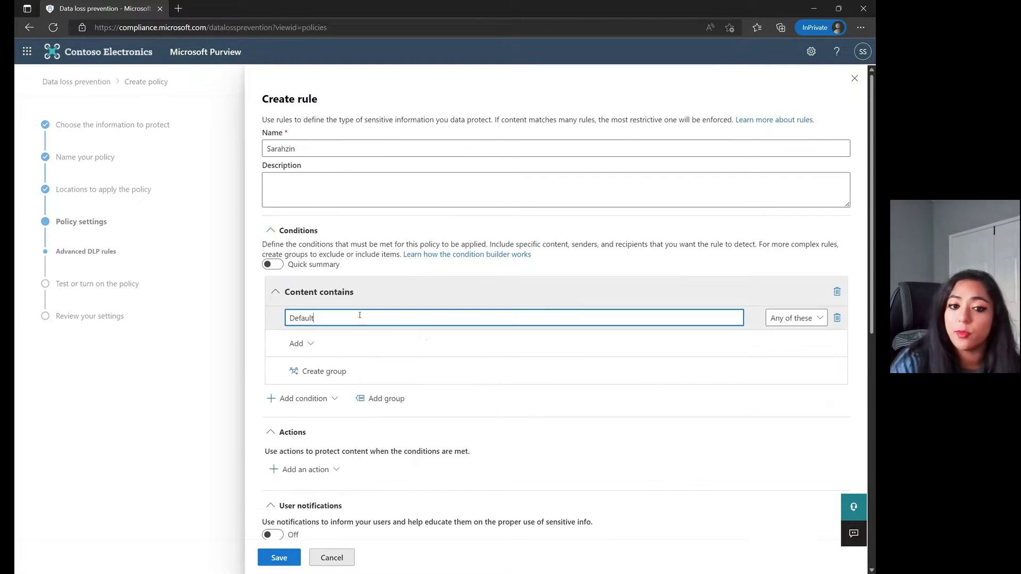
pyautogui.click(314, 343)
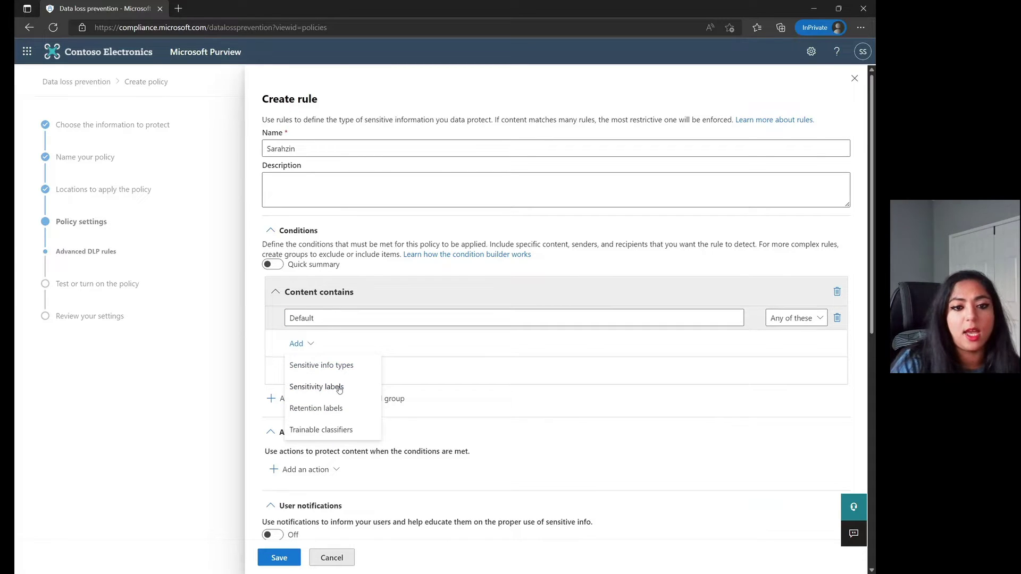
pyautogui.click(336, 387)
pyautogui.click(617, 239)
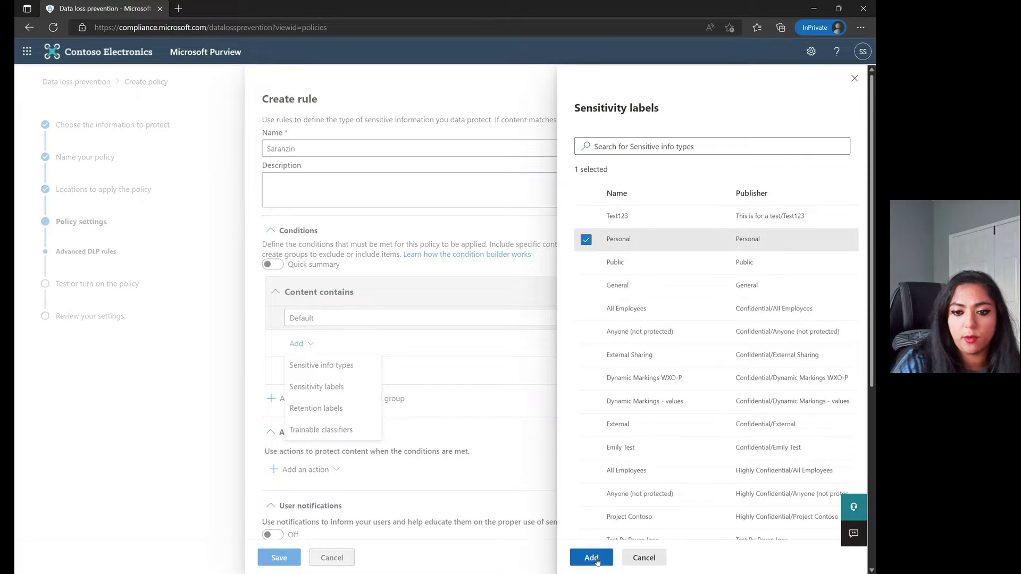
pyautogui.click(592, 558)
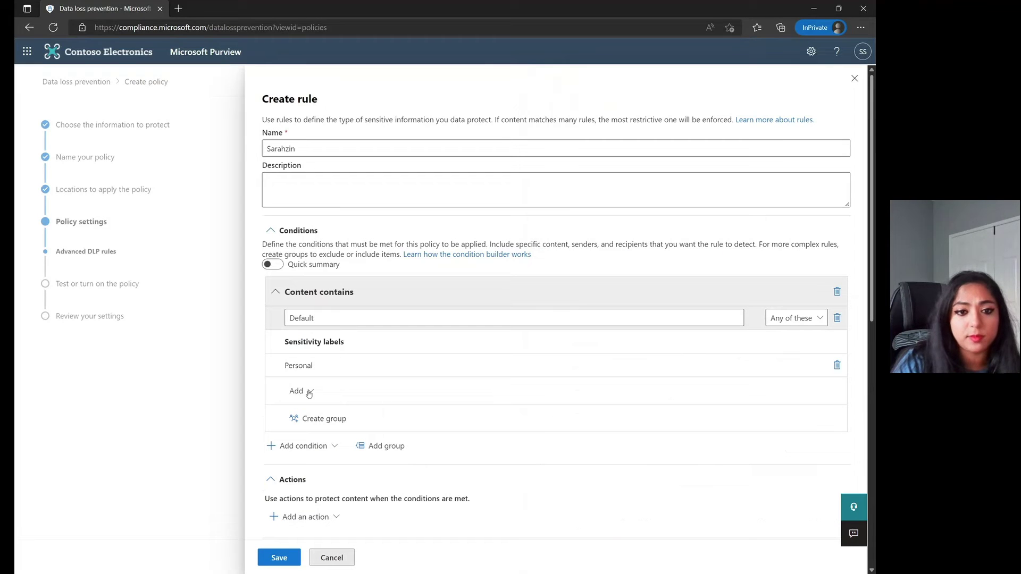
# Add a File extension is condition joined with AND.
pyautogui.click(319, 447)
pyautogui.click(319, 329)
pyautogui.scroll(-3, 330, 298)
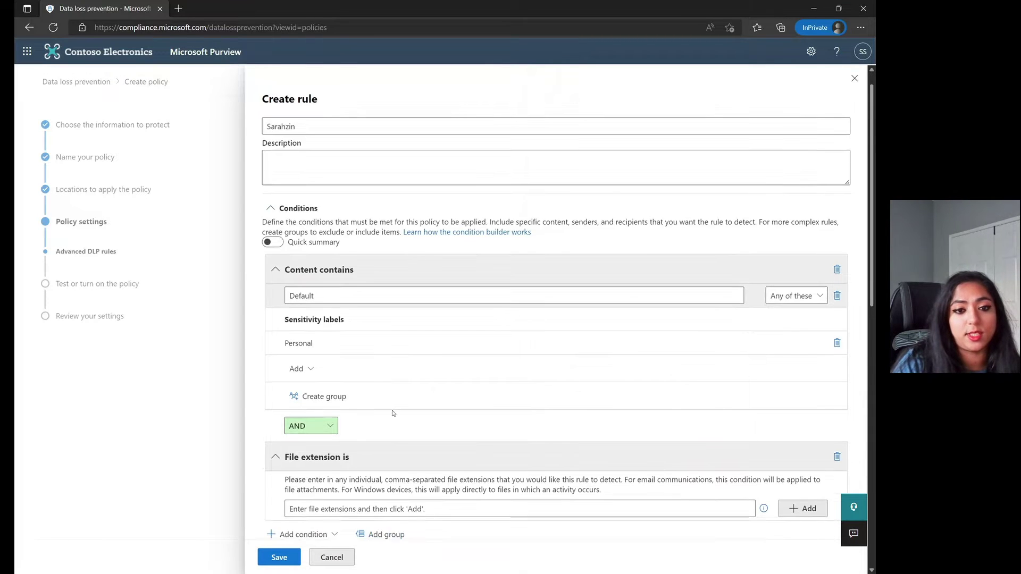
pyautogui.click(330, 291)
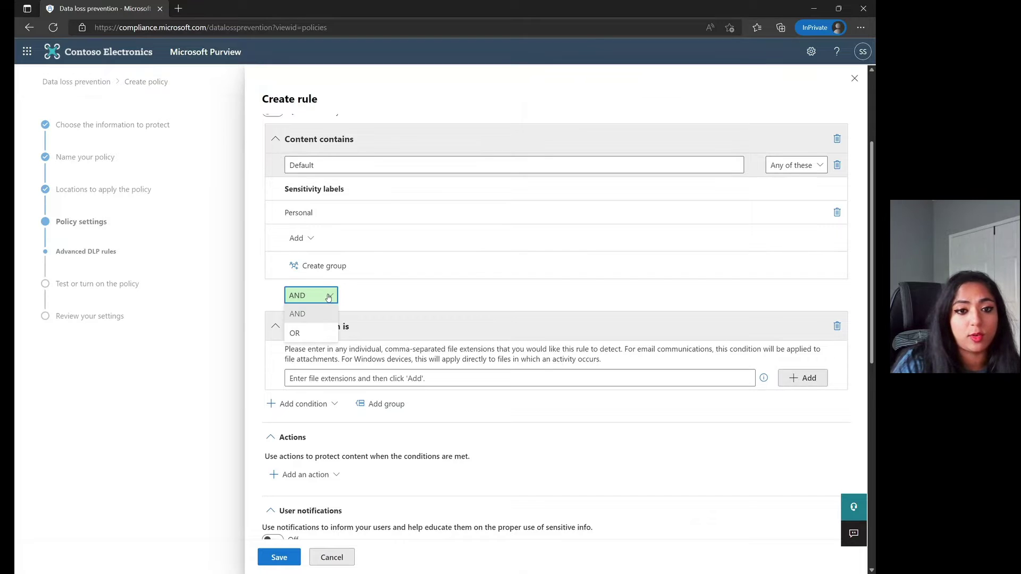
pyautogui.click(319, 312)
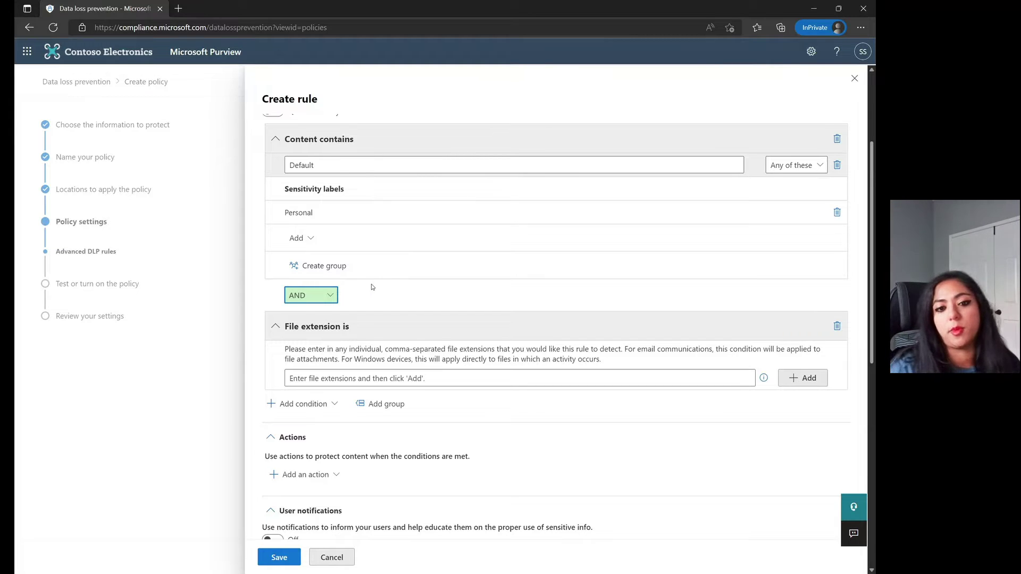
# Add a Document name matches patterns condition and keep all connectors set to AND.
pyautogui.click(322, 409)
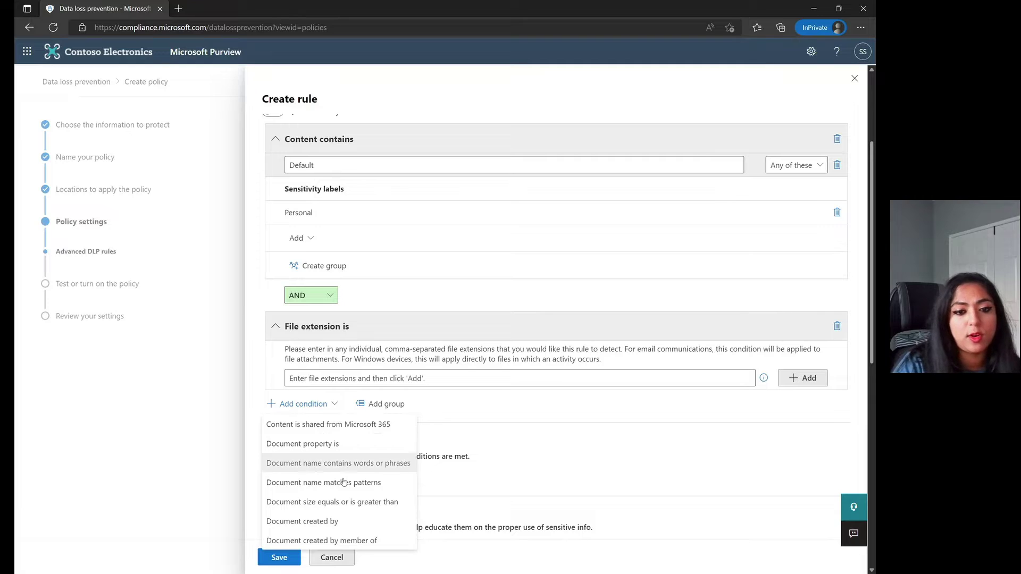
pyautogui.click(347, 481)
pyautogui.click(324, 407)
pyautogui.click(304, 446)
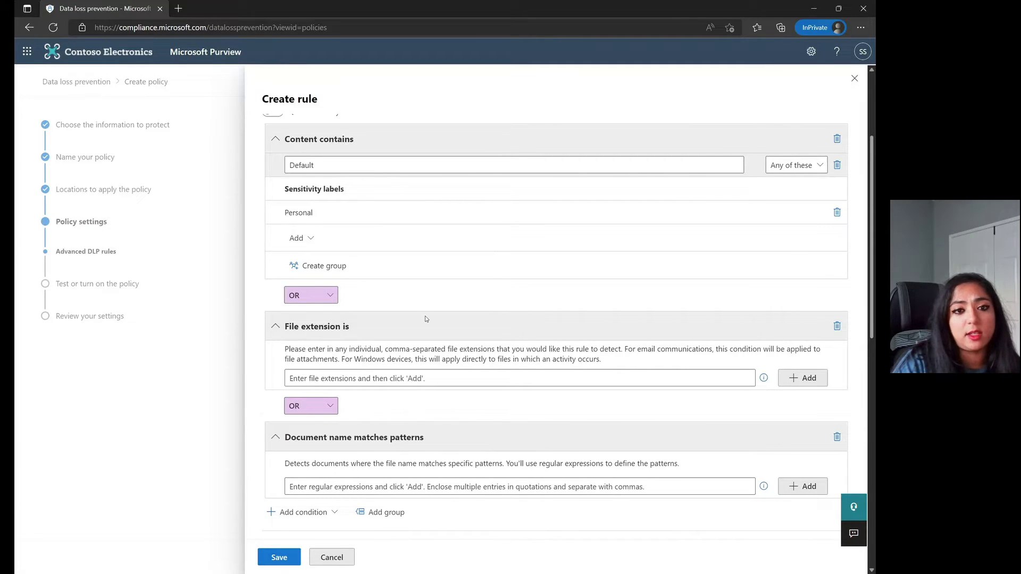
pyautogui.scroll(4, 373, 400)
pyautogui.scroll(-3, 372, 400)
pyautogui.scroll(-1, 372, 400)
pyautogui.click(320, 295)
pyautogui.click(301, 314)
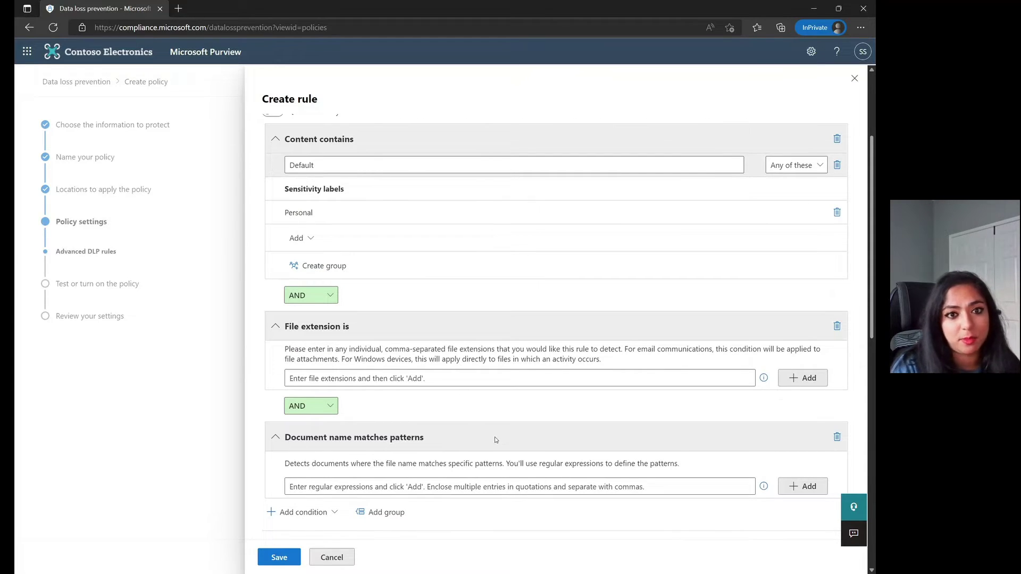
# Add a 'Restrict access or encrypt the content in Microsoft 365 locations' action blocking only outside users.
pyautogui.scroll(-3, 490, 434)
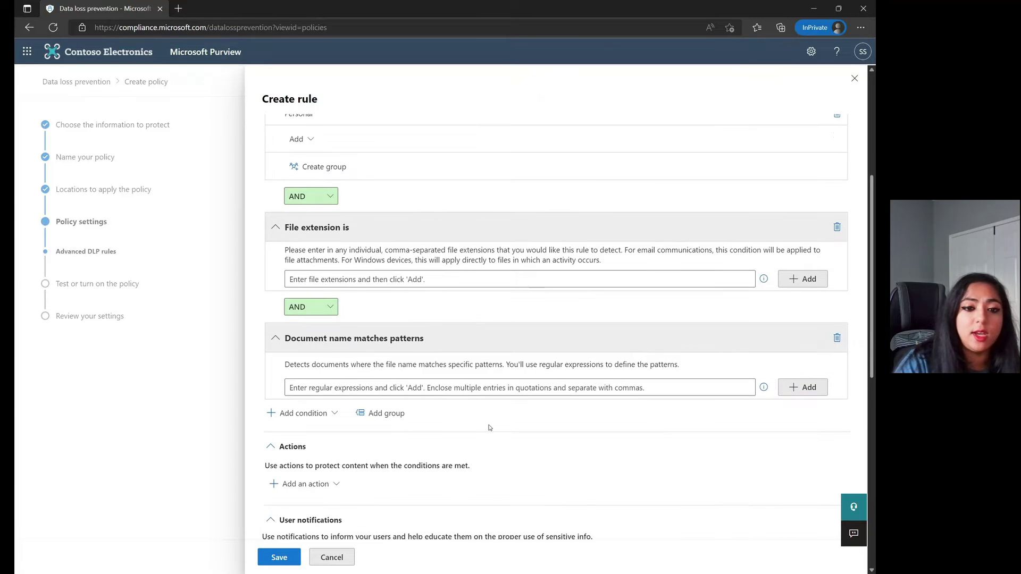
pyautogui.click(335, 432)
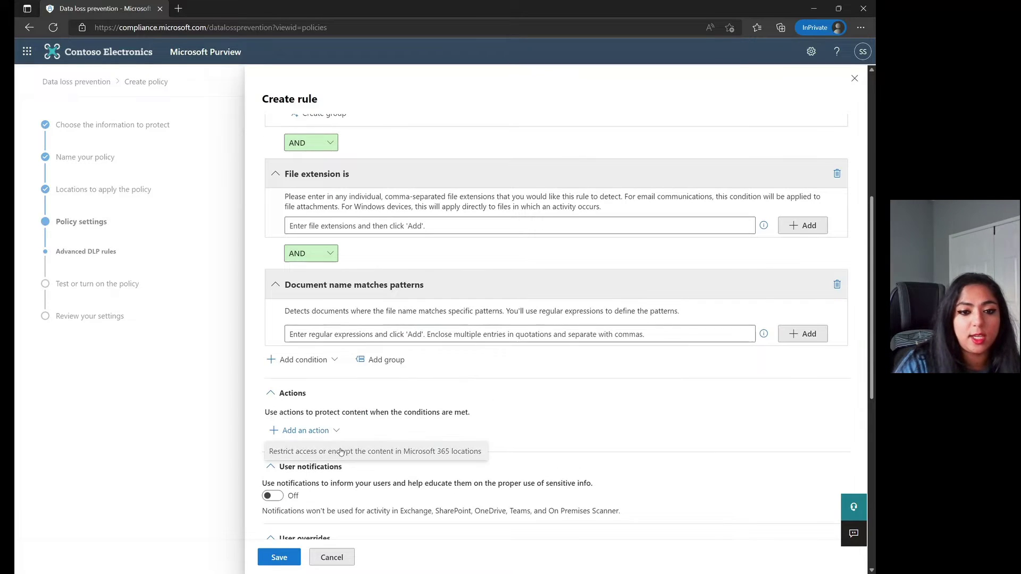
pyautogui.click(351, 449)
pyautogui.click(361, 460)
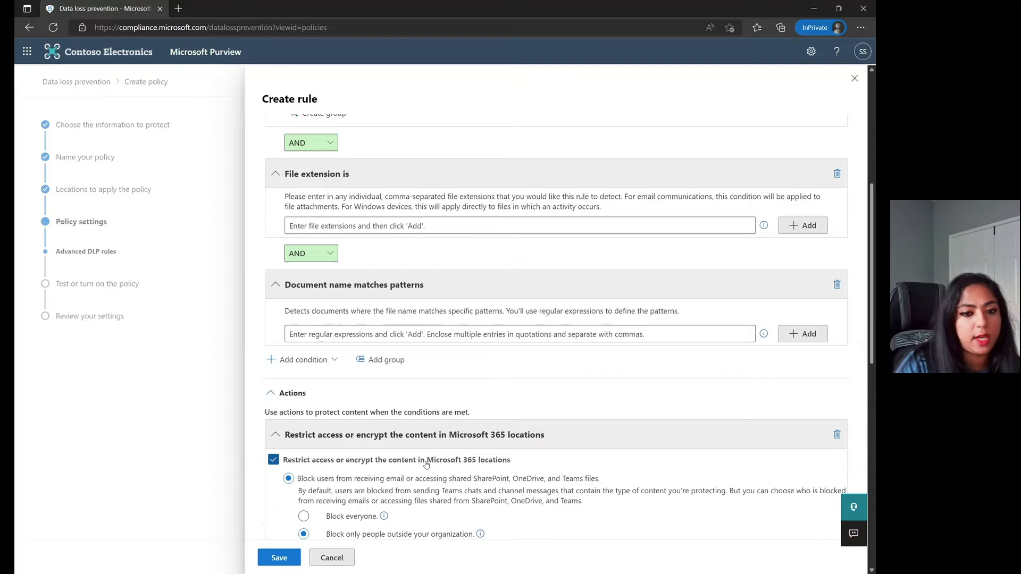
pyautogui.scroll(-2, 426, 465)
pyautogui.scroll(-2, 637, 435)
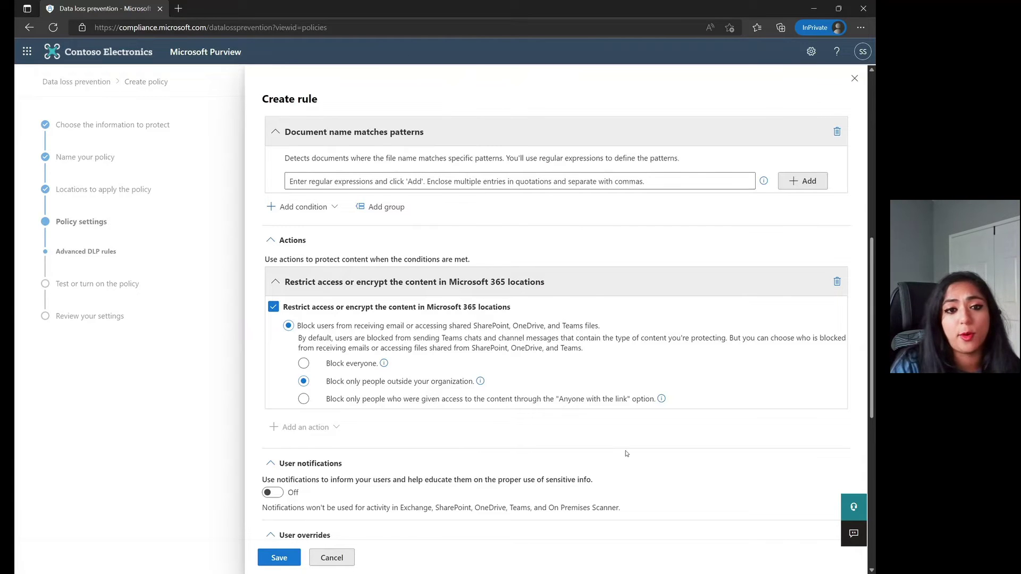
# Keep AND between conditions, require all listed items to match, then cancel the draft rule.
pyautogui.scroll(5, 605, 213)
pyautogui.click(330, 298)
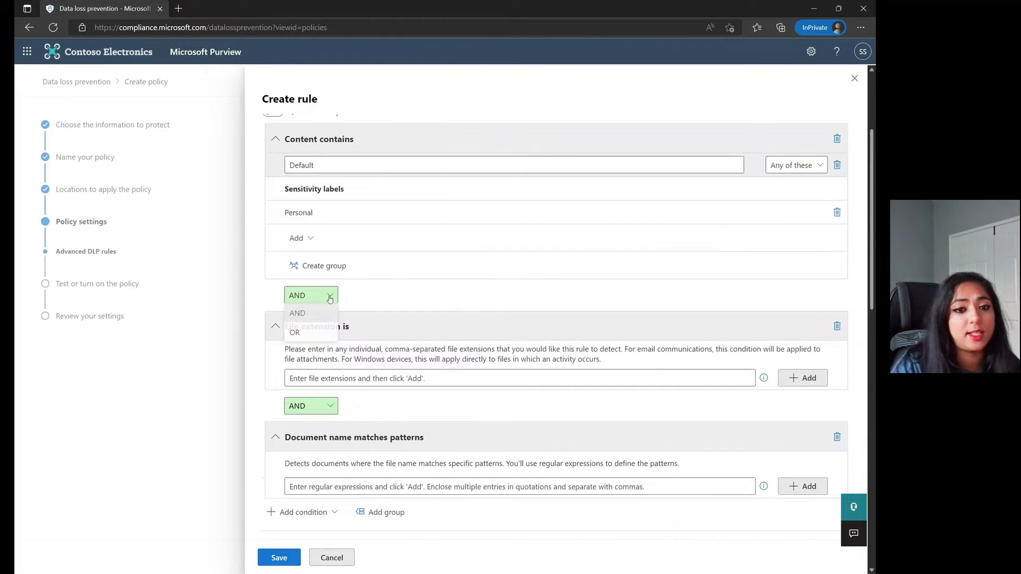
pyautogui.click(388, 295)
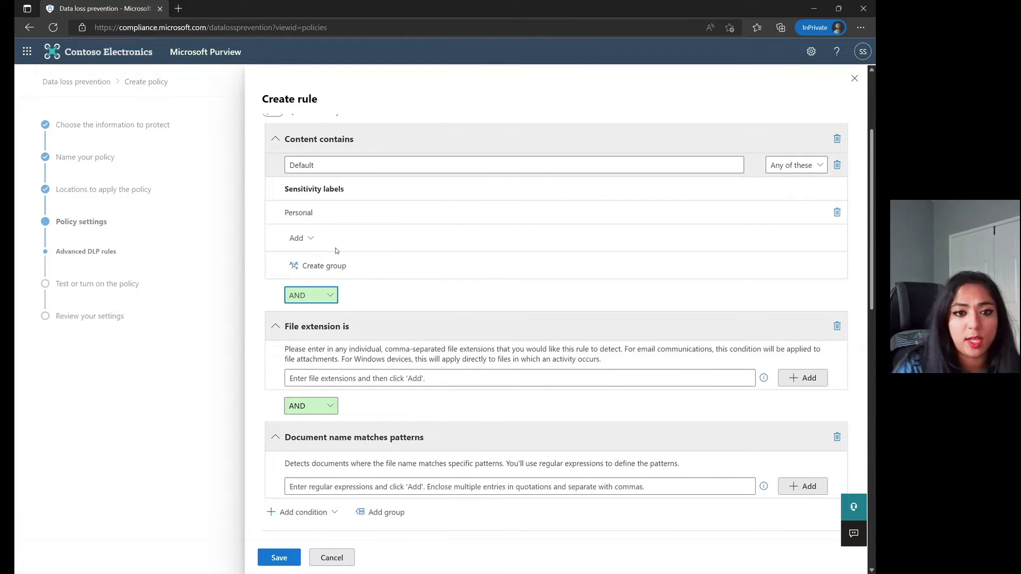
pyautogui.click(310, 238)
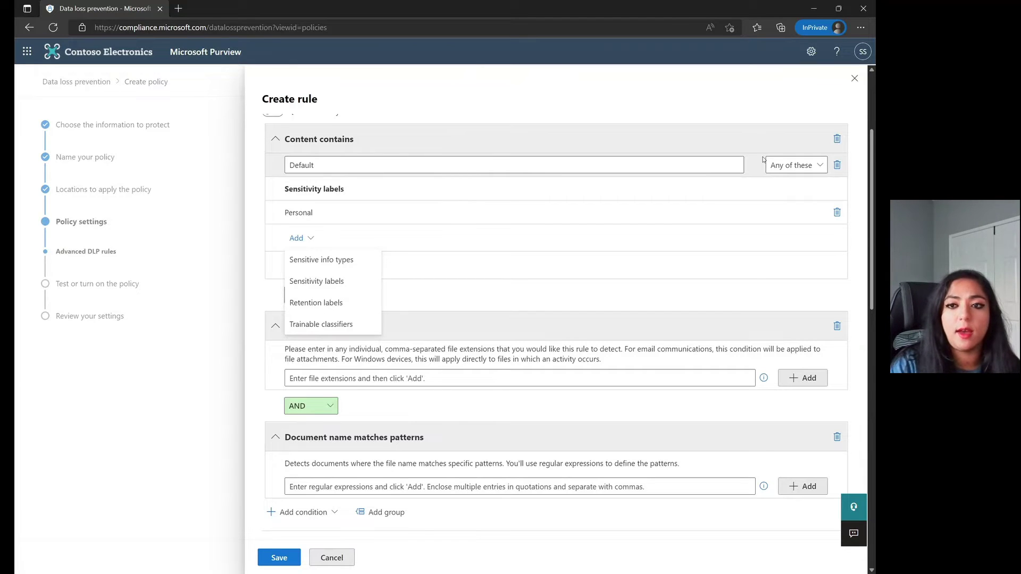
pyautogui.click(803, 170)
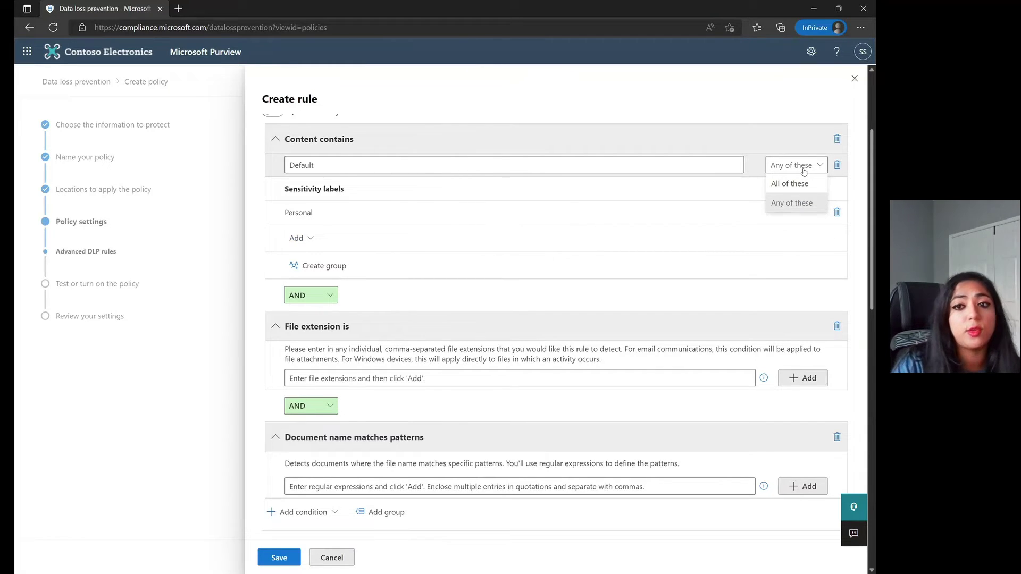
pyautogui.click(793, 183)
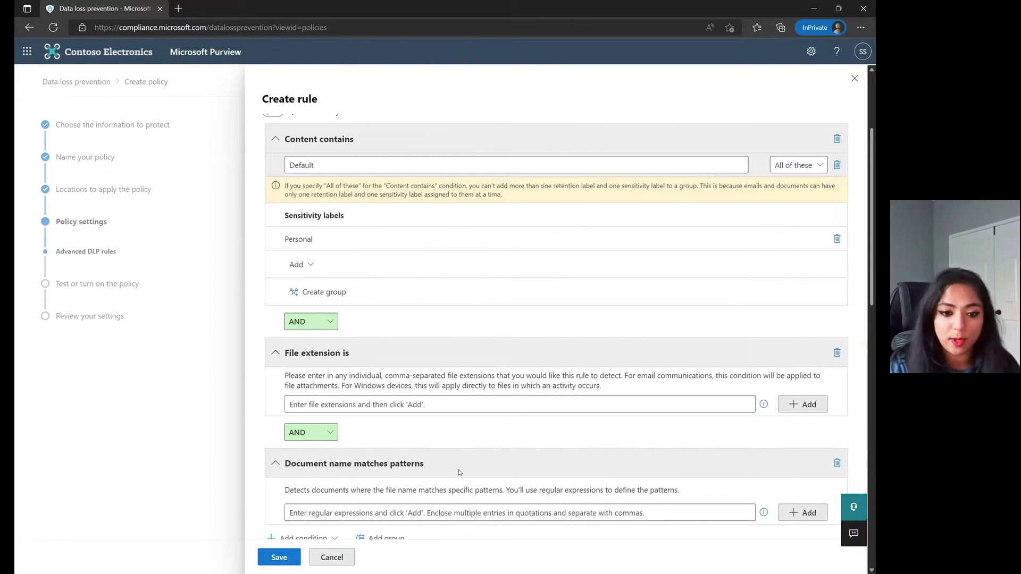
pyautogui.click(327, 559)
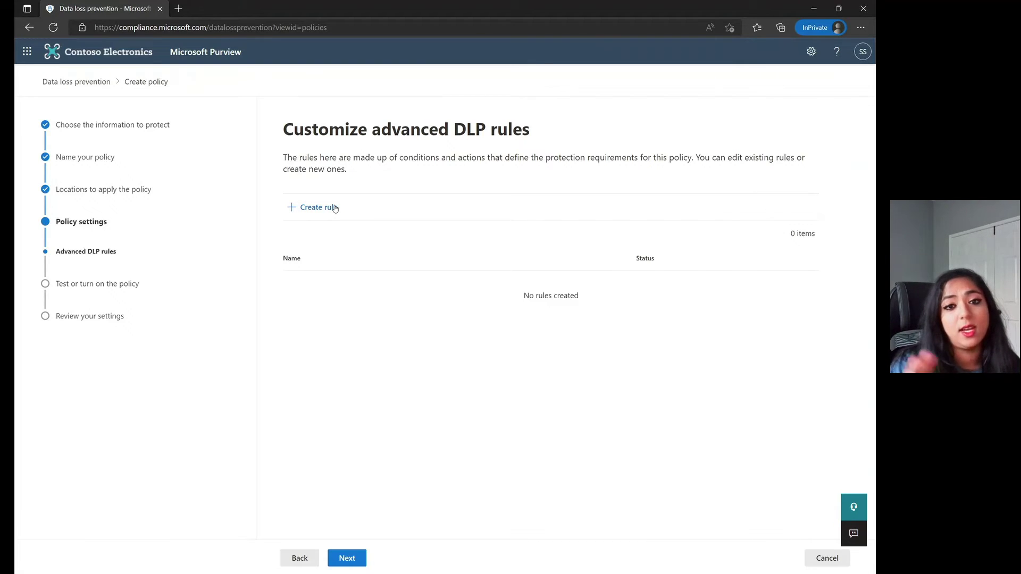
# Go back and switch the policy location from SharePoint sites to OneDrive accounts.
pyautogui.click(314, 562)
pyautogui.click(314, 562)
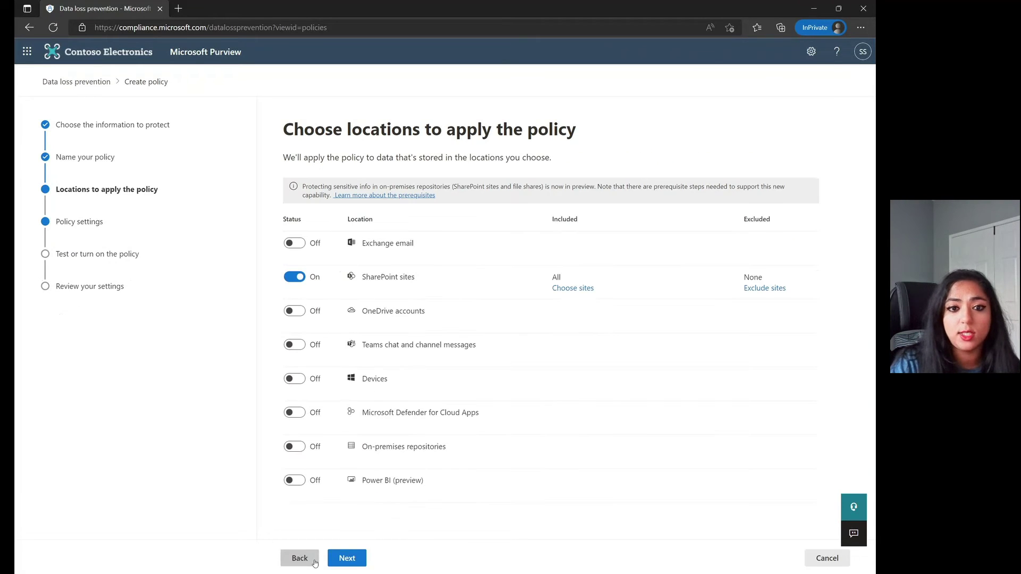
pyautogui.click(294, 277)
pyautogui.click(293, 313)
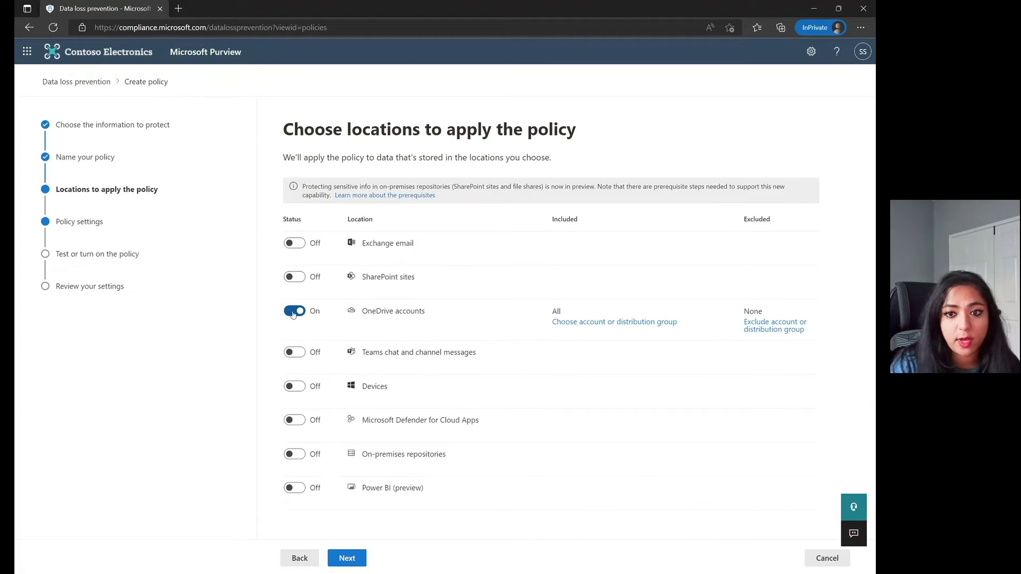
# Advance to advanced DLP rules and start a new rule.
pyautogui.click(348, 560)
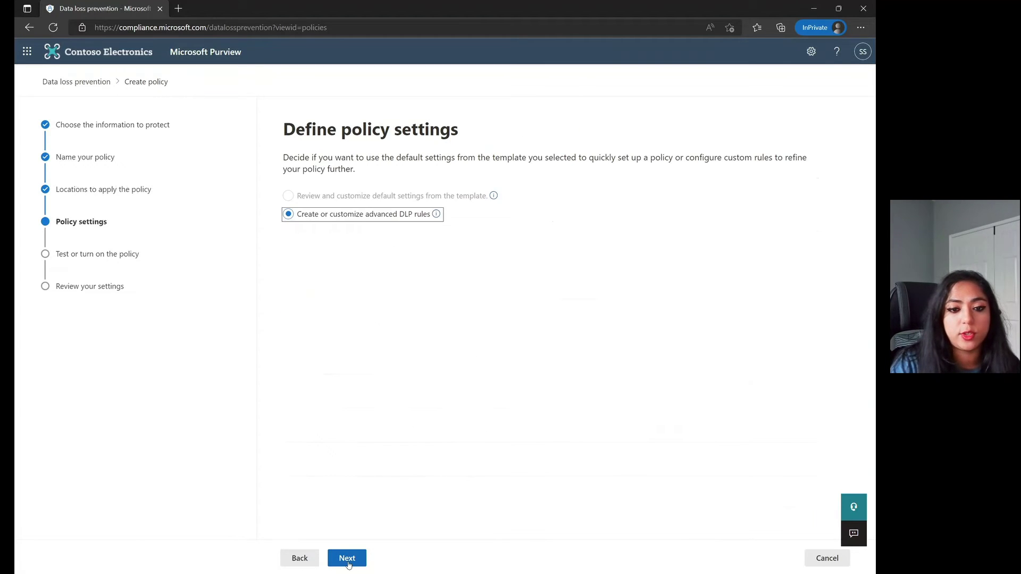
pyautogui.click(348, 561)
pyautogui.click(319, 208)
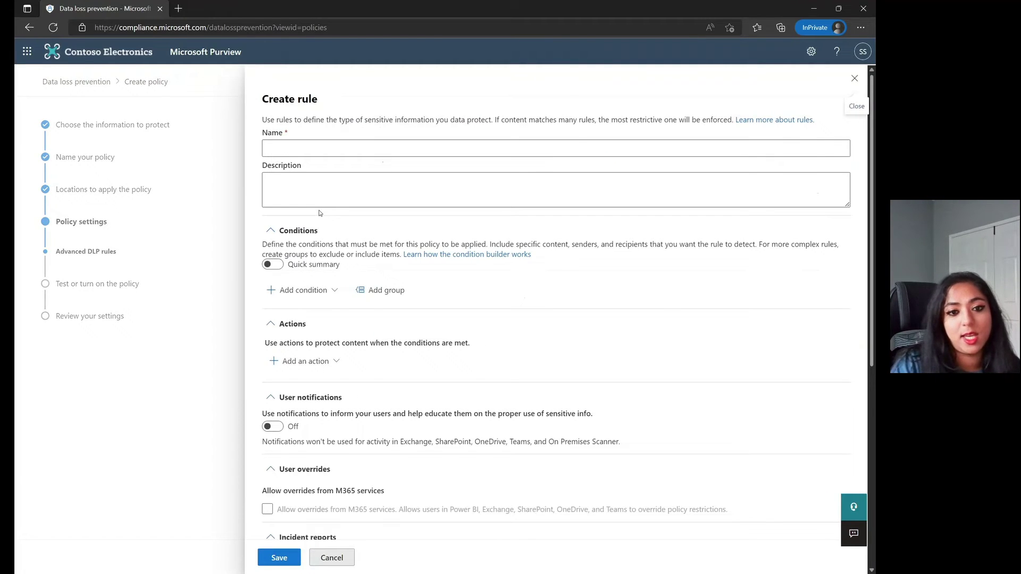
pyautogui.scroll(-2, 320, 212)
# Add a 'Document name contains words or phrases' condition to the new rule.
pyautogui.click(313, 213)
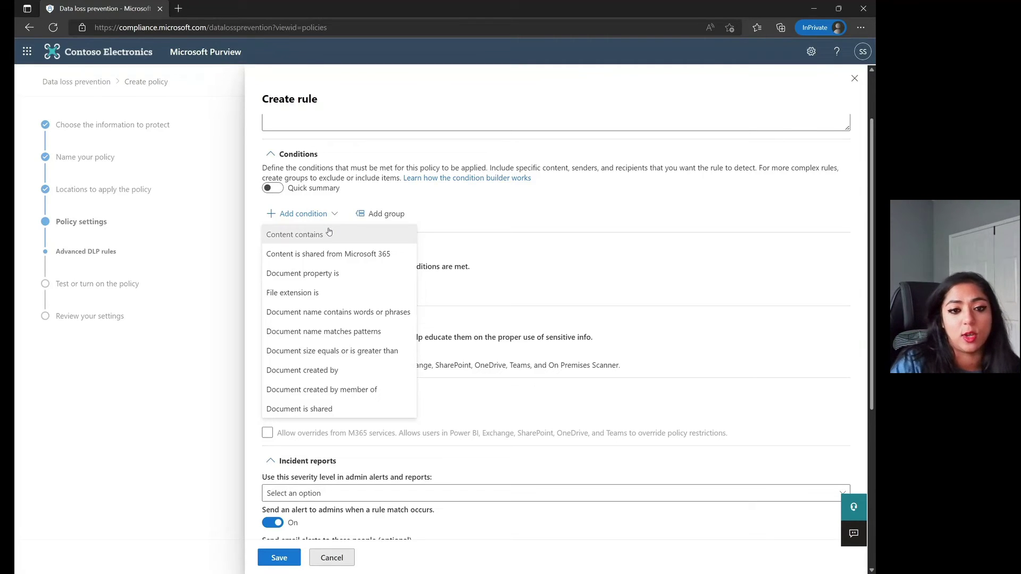
pyautogui.click(351, 312)
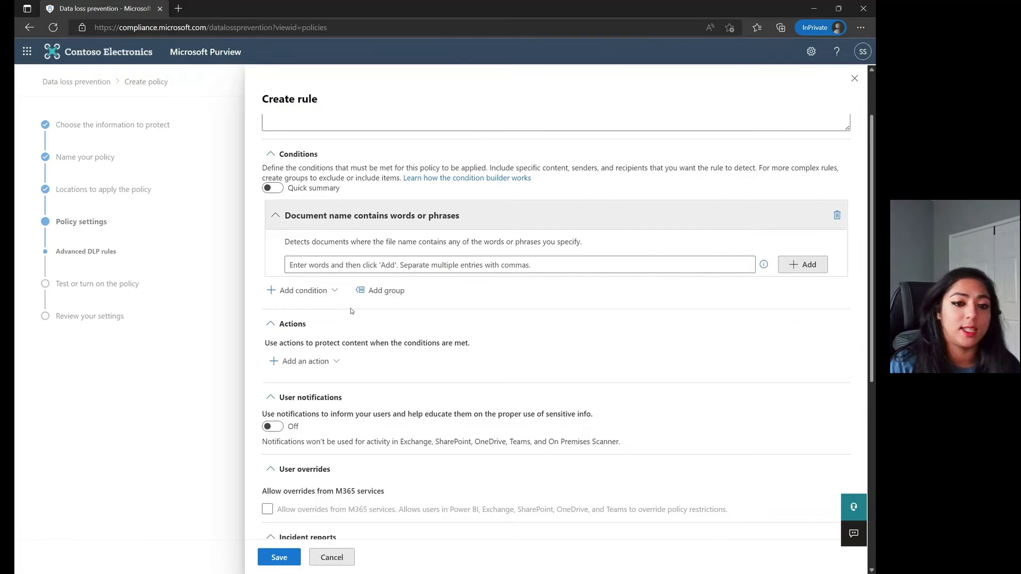
# Add a Content contains condition requiring the Public sensitivity label, joined with AND.
pyautogui.click(307, 290)
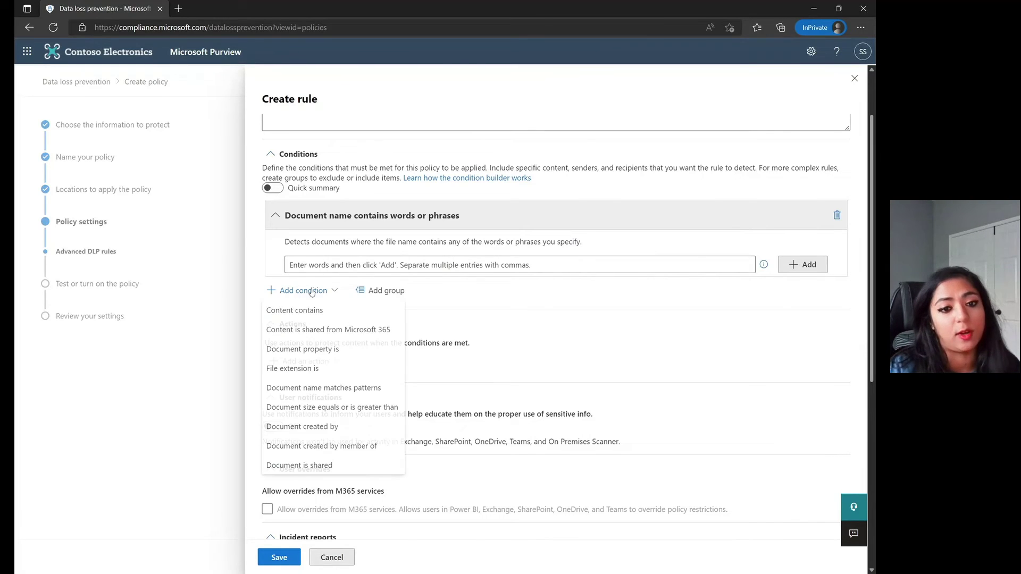
pyautogui.click(321, 311)
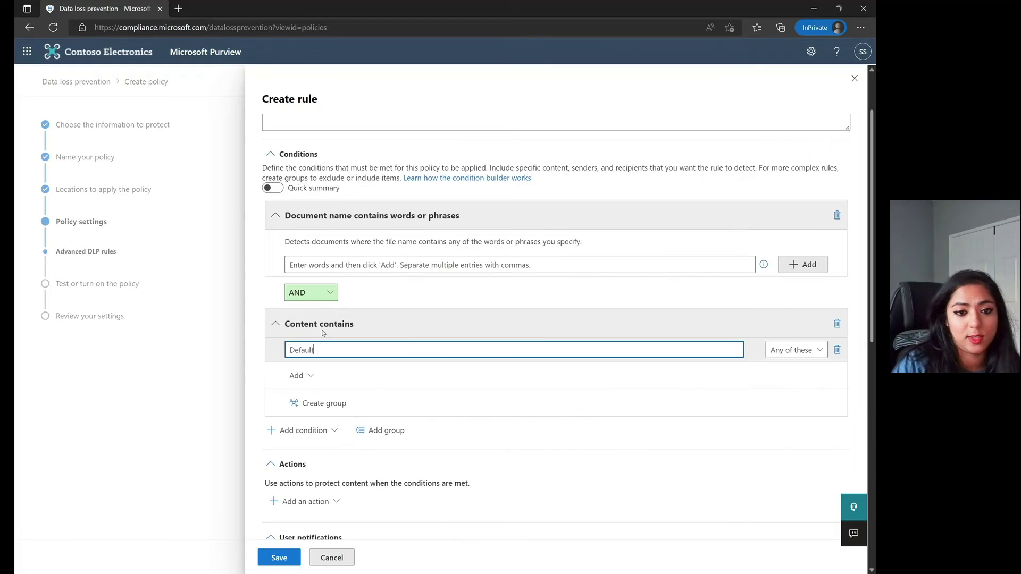
pyautogui.click(298, 376)
pyautogui.click(313, 418)
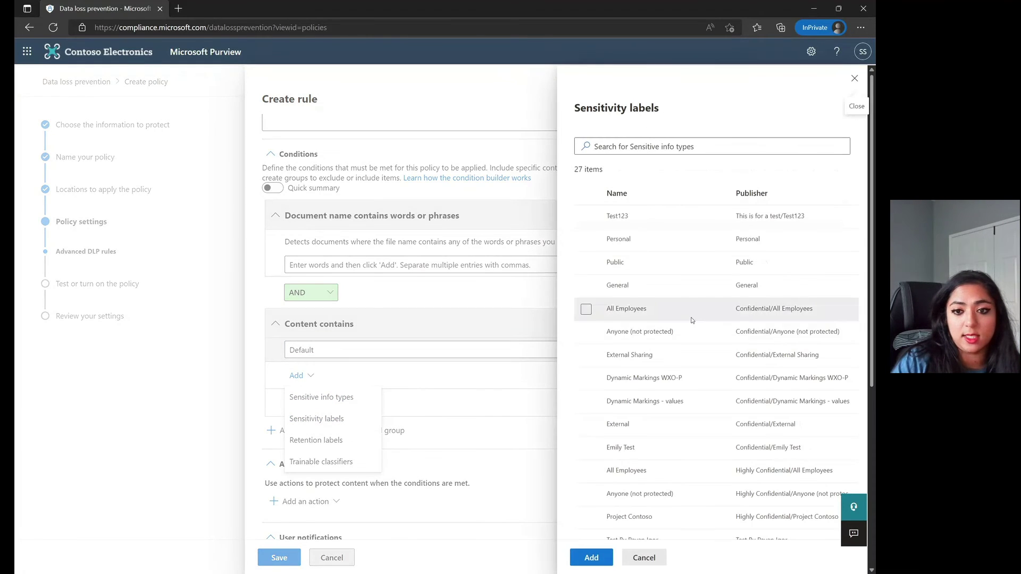
pyautogui.click(587, 262)
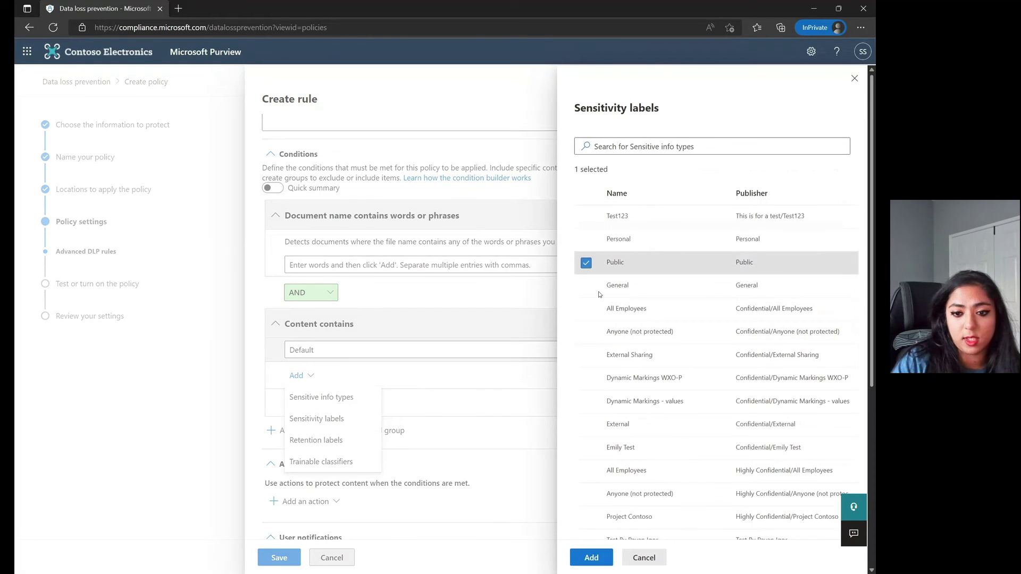
pyautogui.click(592, 558)
pyautogui.click(324, 292)
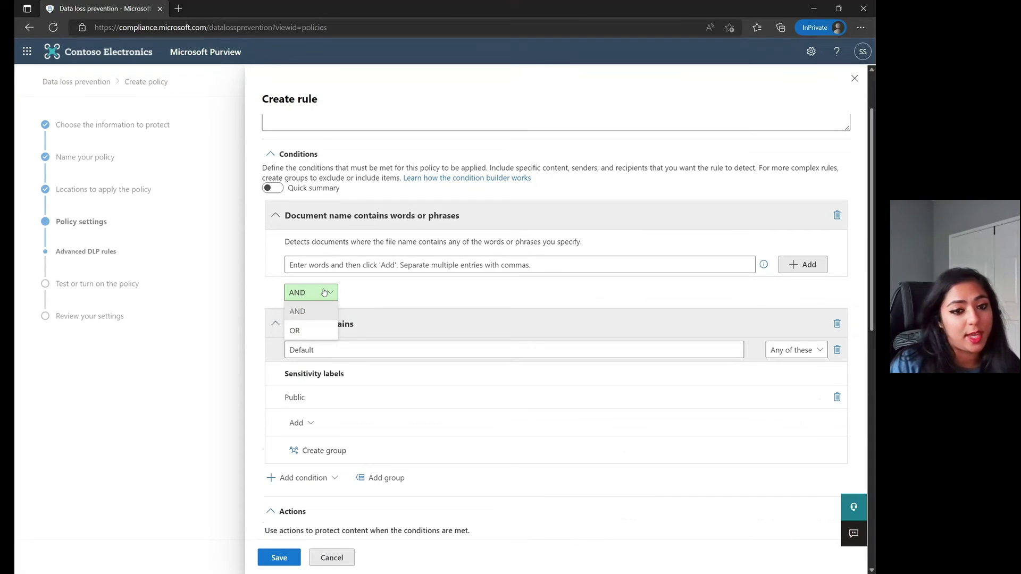
pyautogui.click(408, 288)
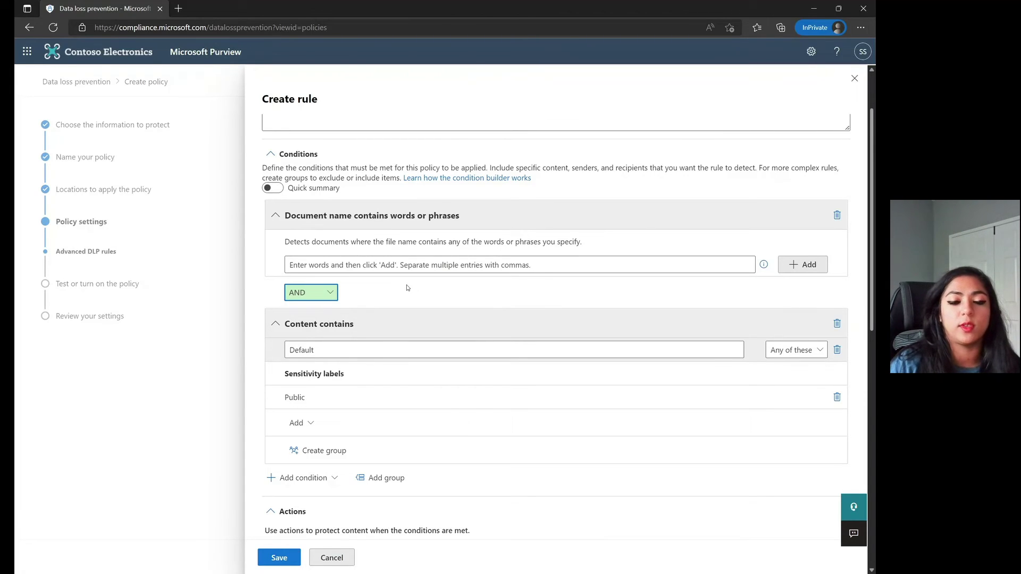
pyautogui.scroll(-3, 397, 330)
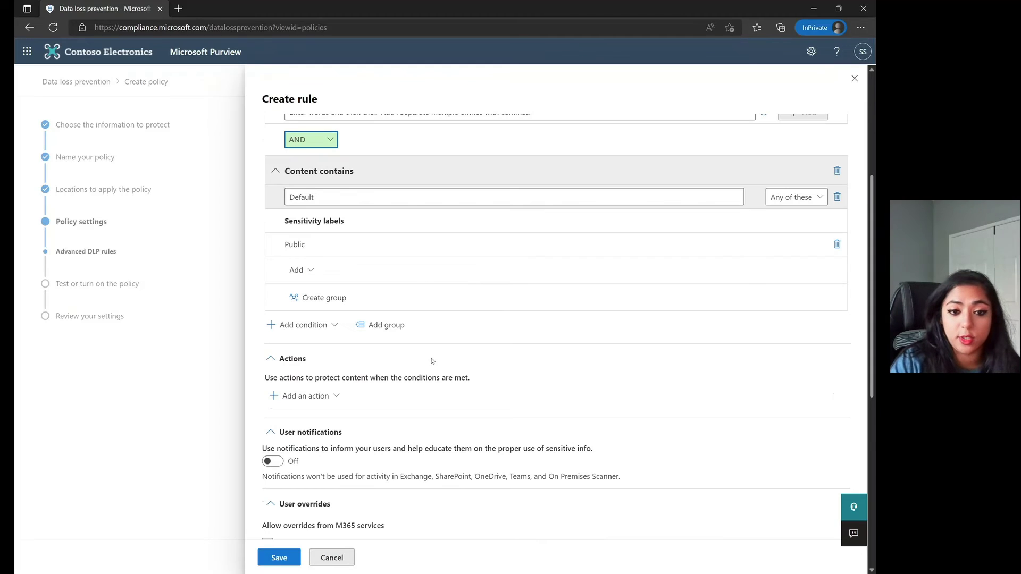
# Add a Restrict access or encrypt action that blocks only people outside the organization.
pyautogui.scroll(-2, 434, 362)
pyautogui.click(325, 325)
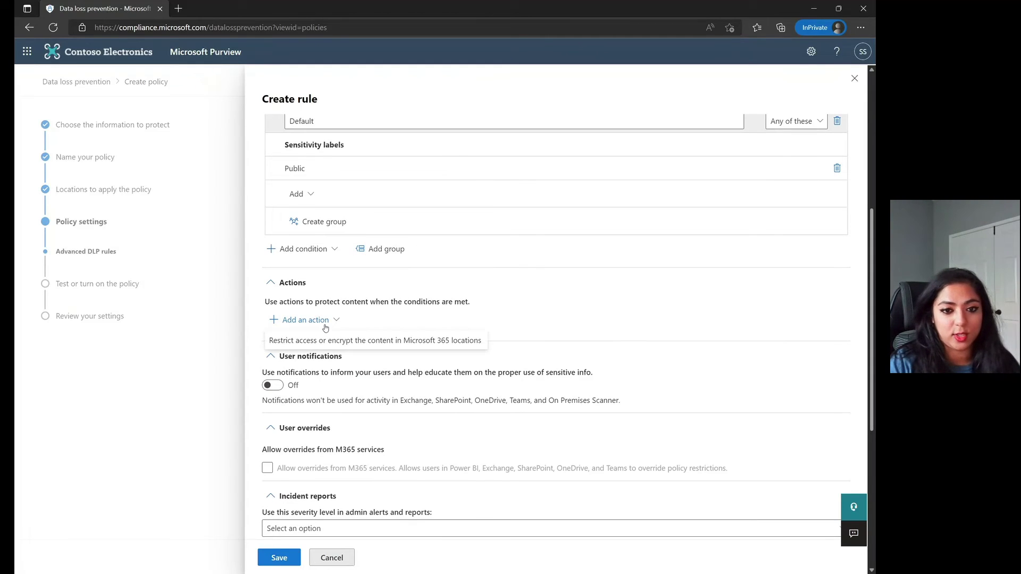
pyautogui.click(324, 341)
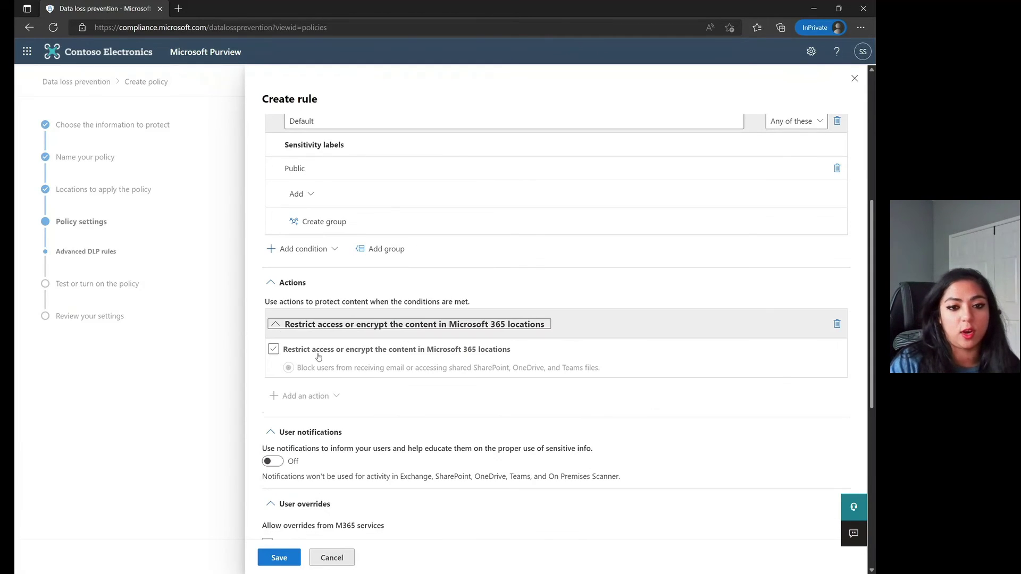
pyautogui.click(324, 348)
pyautogui.scroll(-2, 444, 406)
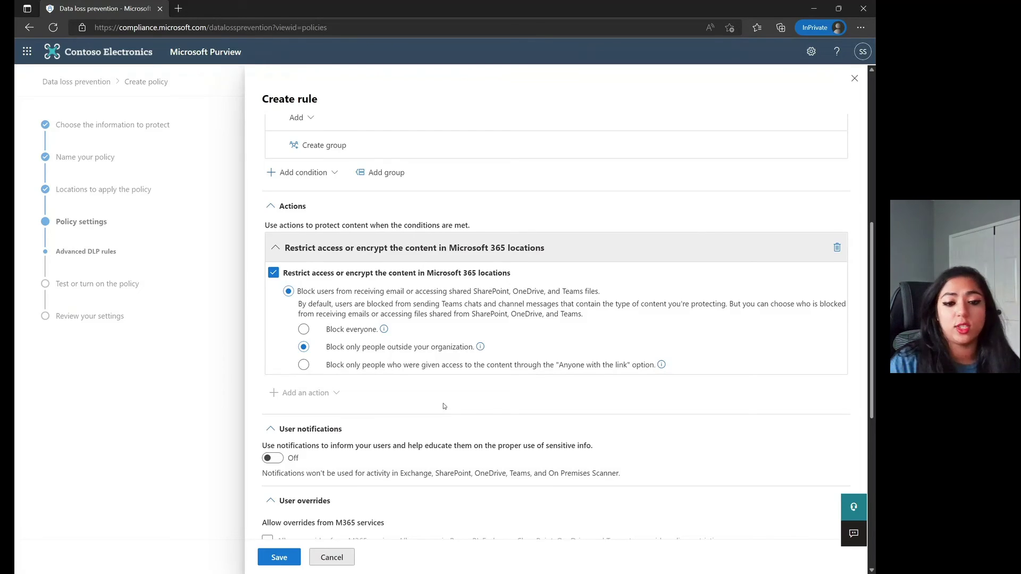
pyautogui.scroll(-3, 447, 340)
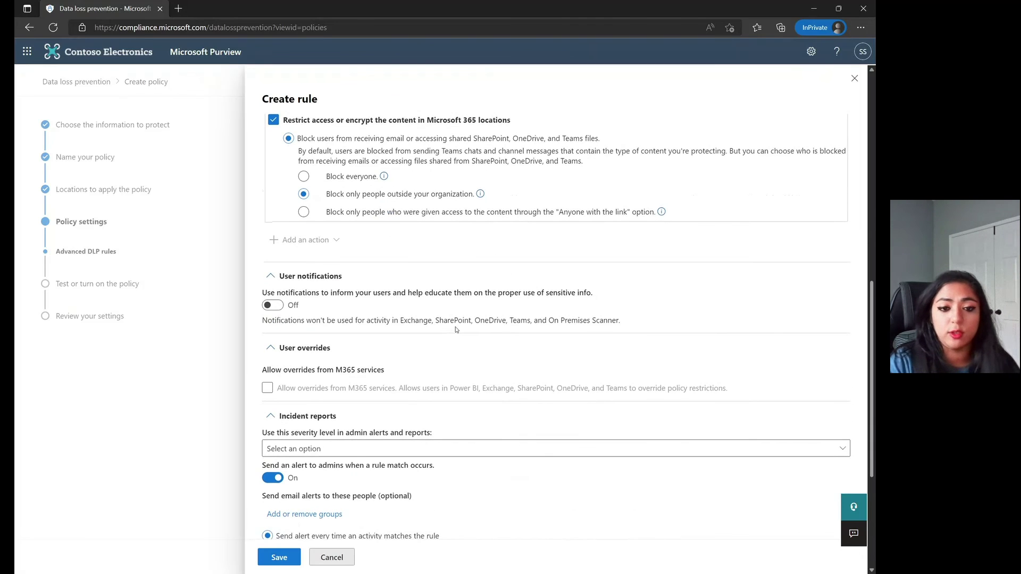
pyautogui.scroll(1, 457, 322)
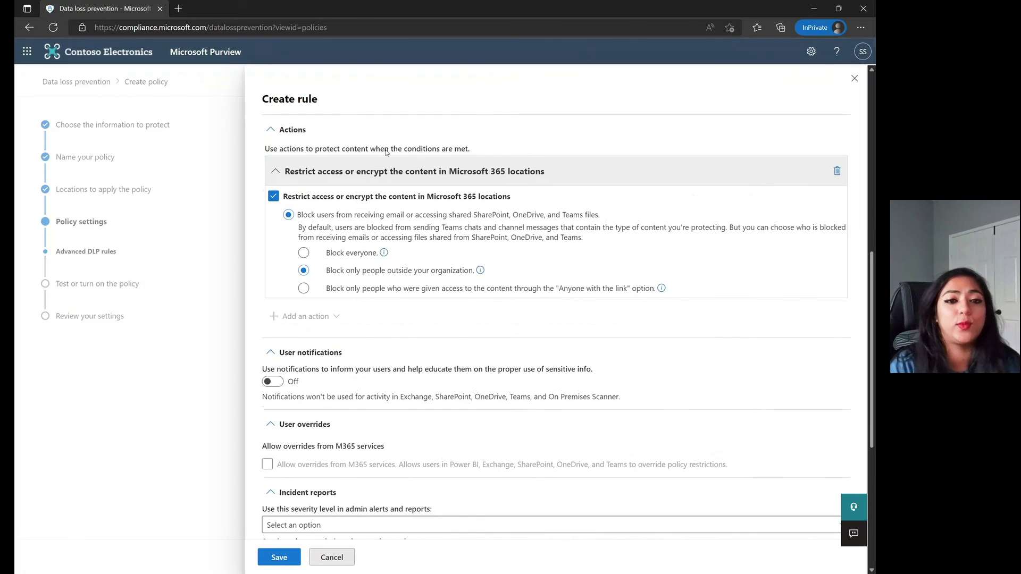
pyautogui.scroll(6, 385, 153)
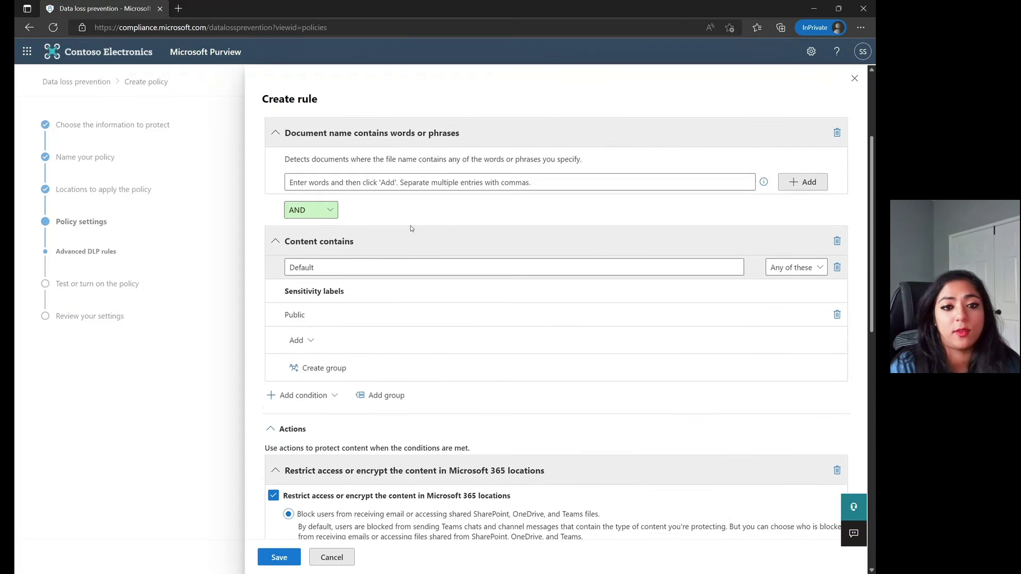
pyautogui.scroll(-5, 426, 255)
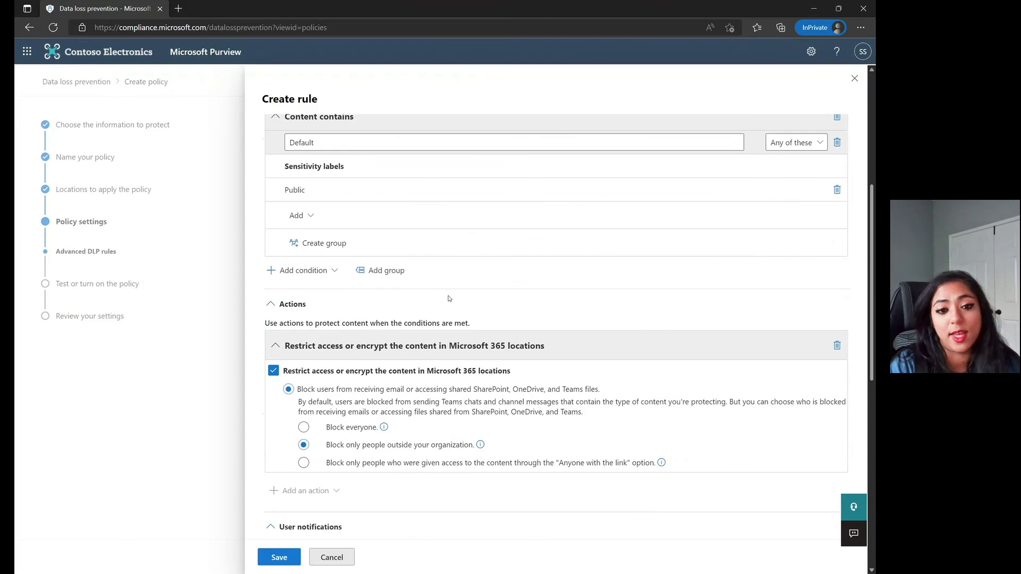
pyautogui.scroll(6, 441, 340)
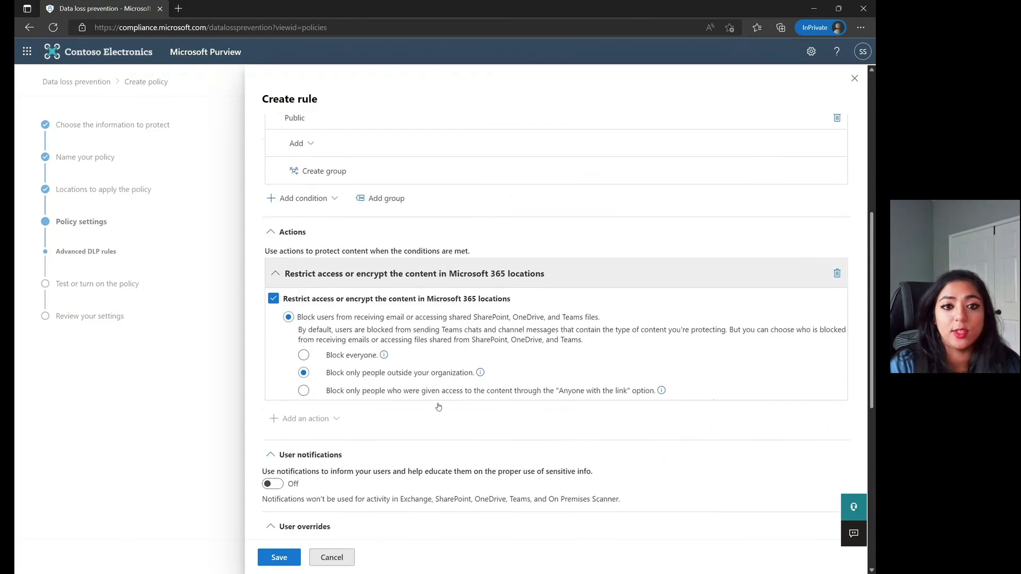
# Enter a rule name and save the rule.
pyautogui.click(378, 148)
pyautogui.write('Sarahzin')
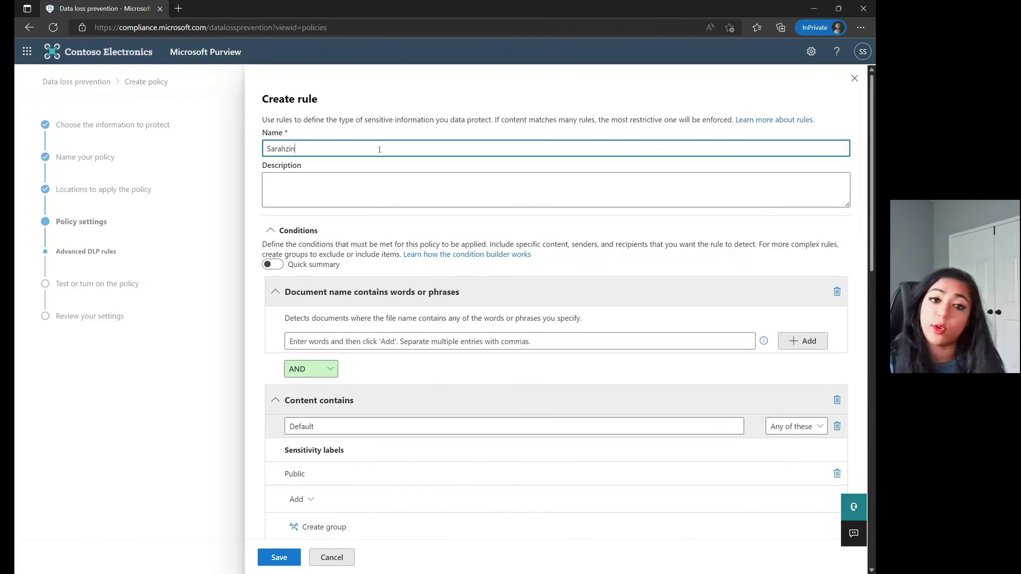
pyautogui.click(277, 559)
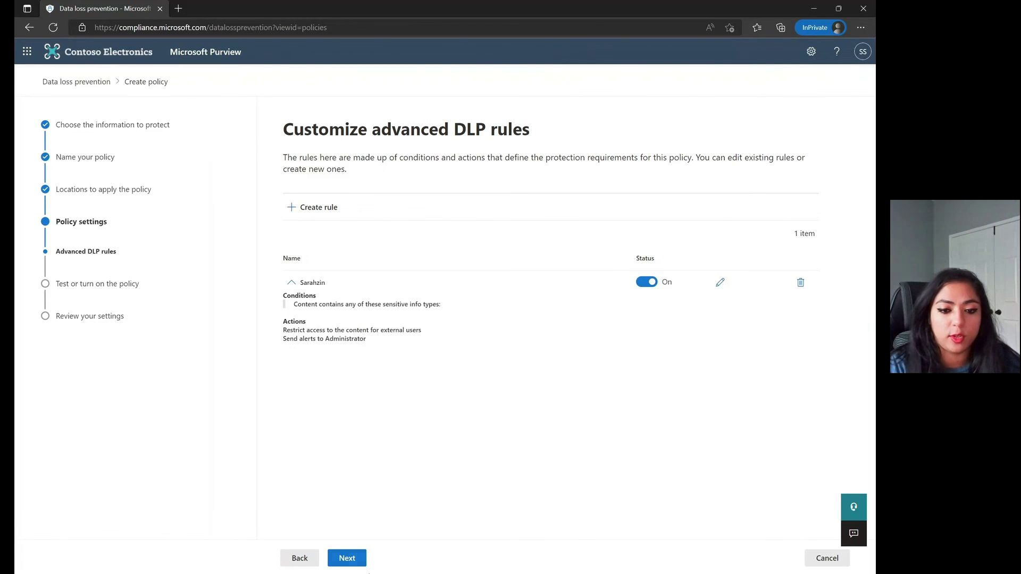
# Leave the policy in 'Test it out first' mode and proceed to the review page.
pyautogui.click(347, 558)
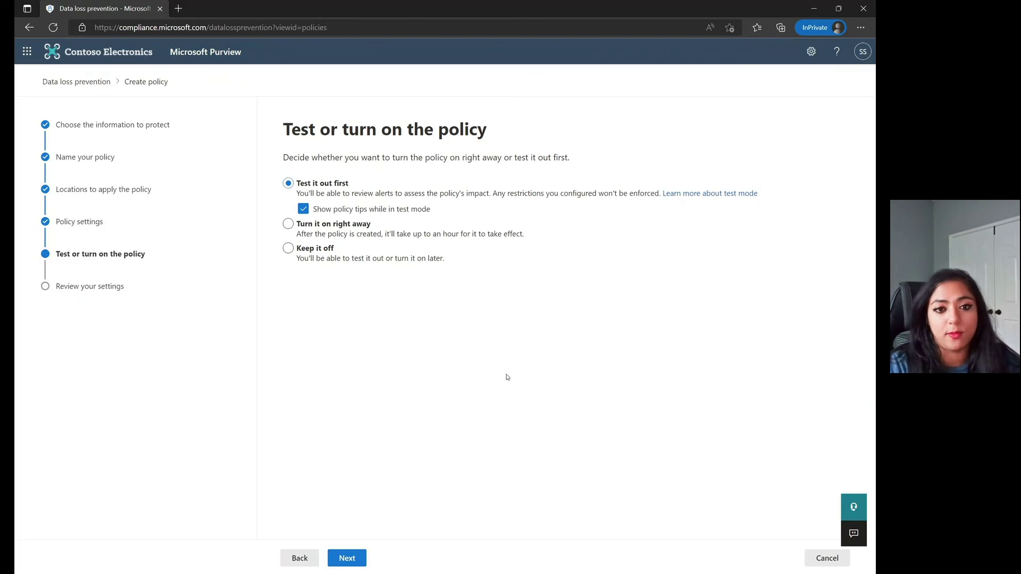
pyautogui.click(349, 558)
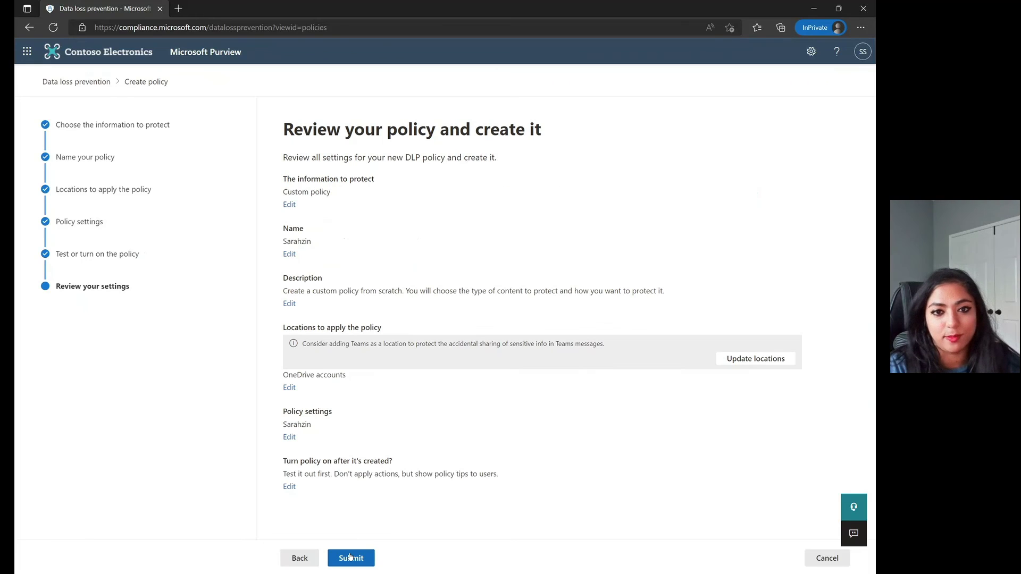